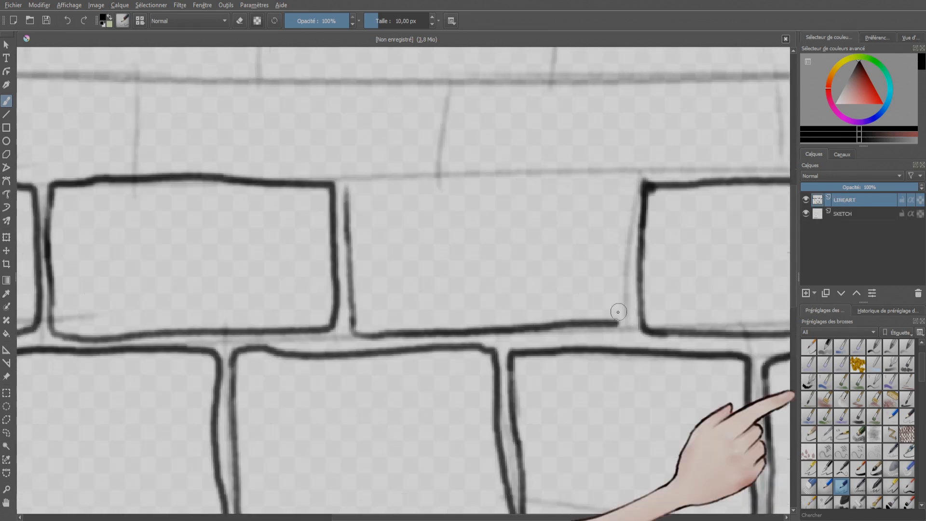
Ink the brick outlines over the sketch on the LINEART layer with a 10 px brush
mouse_move(615, 310)
left_mouse_down()
mouse_move(625, 190)
mouse_move(418, 181)
left_mouse_up()
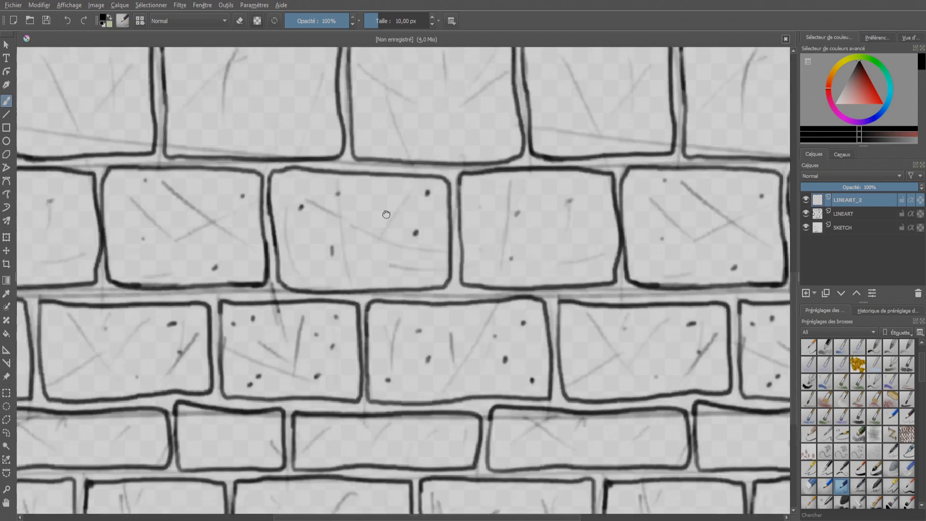
left_click_drag(385, 213, 324, 315)
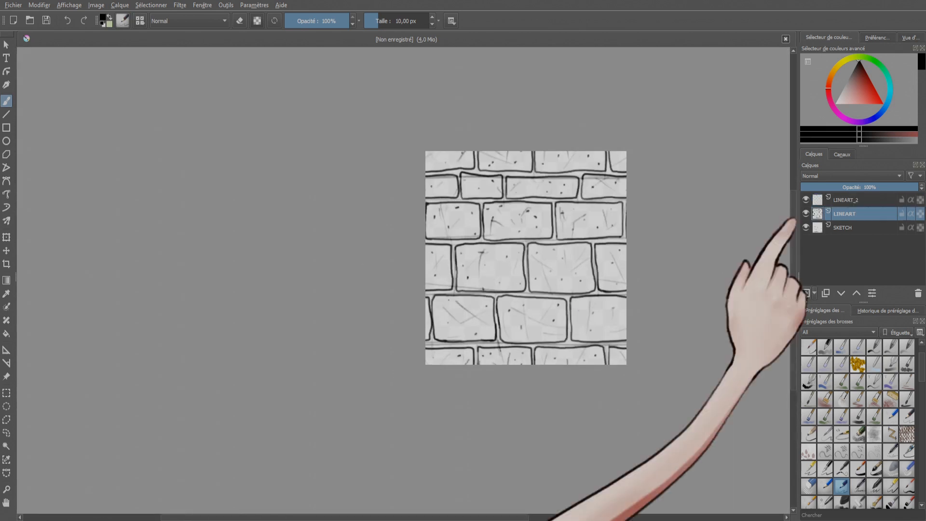
Add a layer between LINEART and SKETCH and name it COLOR
left_click(806, 293)
left_click_drag(844, 212, 852, 230)
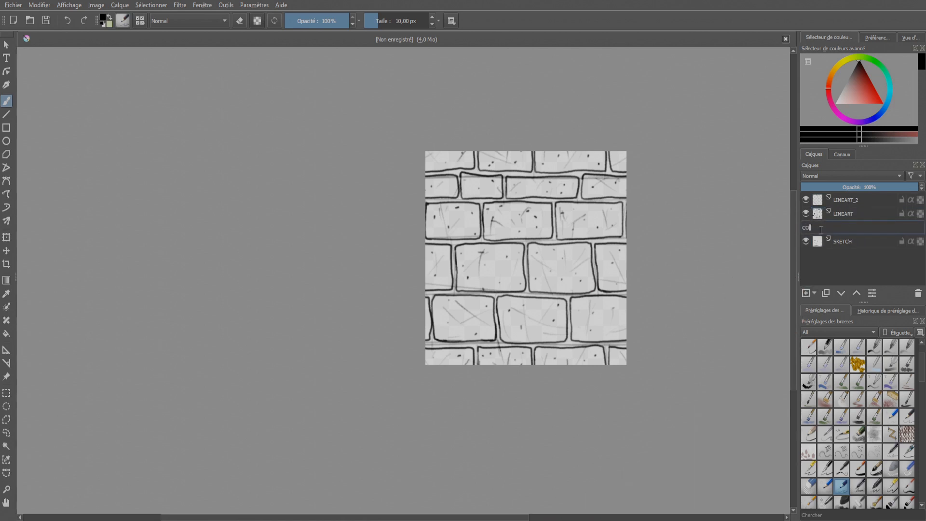
left_click(820, 230)
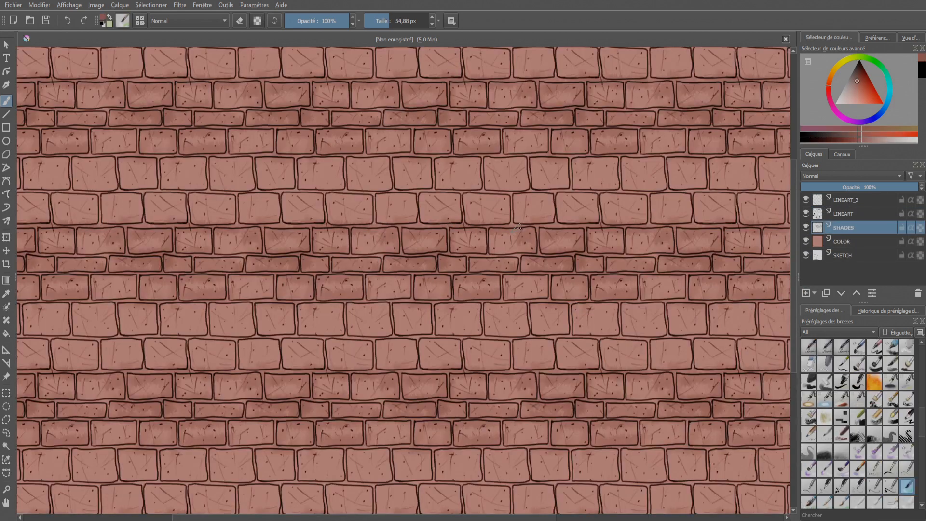
Paint darker reddish shading over the bricks on the SHADES layer with a brush of about 55 px
left_click_drag(537, 332, 635, 341)
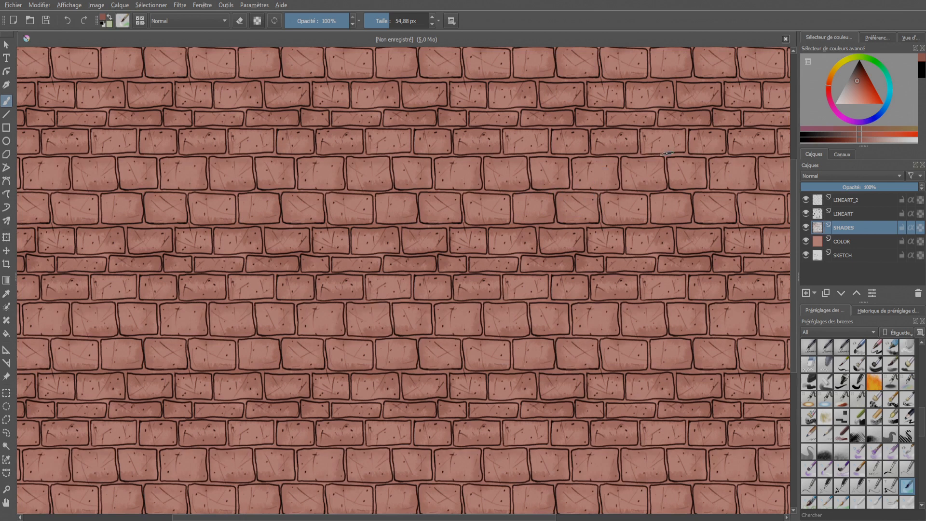
mouse_move(668, 306)
left_mouse_down()
mouse_move(671, 325)
mouse_move(644, 298)
left_mouse_up()
scroll(620, 298, "up", 3)
left_click_drag(540, 333, 646, 333)
Pick a darker brown and deepen the shading along the brick edges and mortar joints on the SHADES layer
right_click(397, 269)
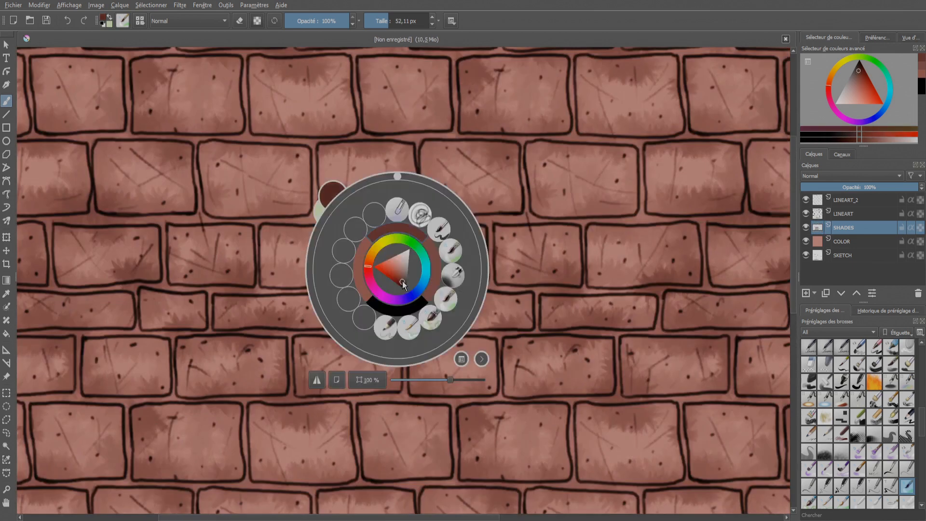
scroll(417, 229, "up", 1)
mouse_move(417, 229)
left_mouse_down()
mouse_move(482, 338)
mouse_move(619, 334)
left_mouse_up()
mouse_move(431, 270)
left_mouse_down()
mouse_move(273, 299)
mouse_move(427, 263)
left_mouse_up()
mouse_move(372, 385)
left_mouse_down()
mouse_move(393, 243)
mouse_move(553, 310)
mouse_move(321, 290)
left_mouse_up()
left_click_drag(391, 231, 575, 323)
left_click_drag(132, 203, 225, 201)
left_click_drag(262, 217, 261, 293)
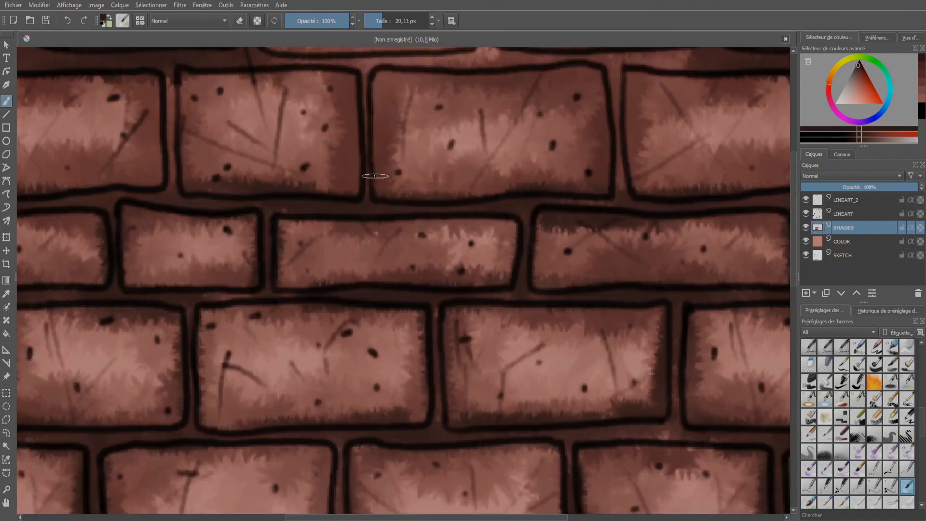
left_click_drag(374, 176, 350, 330)
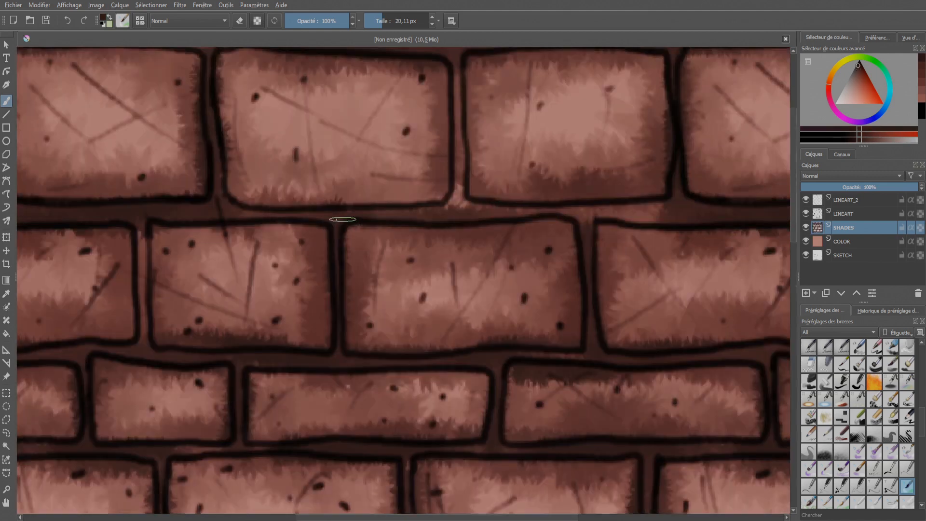
left_click_drag(341, 219, 610, 215)
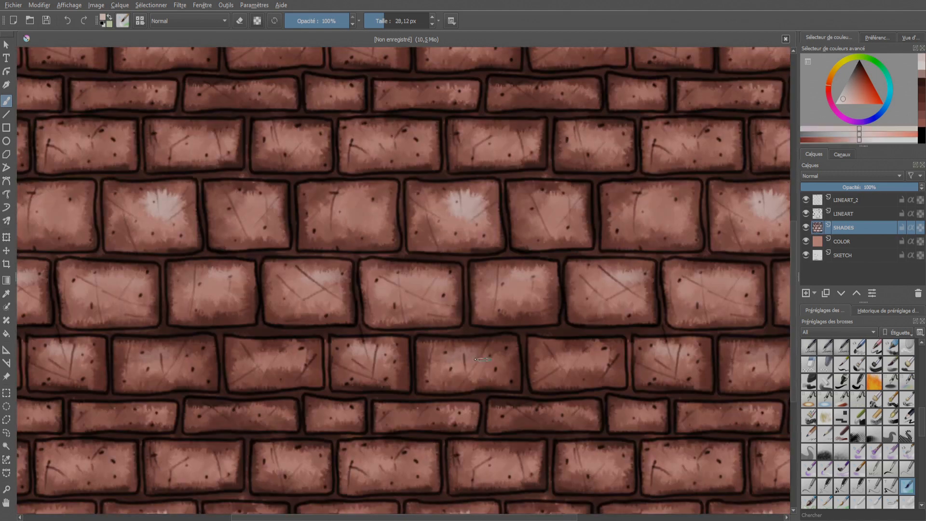
Paint pale pink highlights on the bricks with a brush of about 28 px on the SHADES layer
left_click_drag(246, 347, 295, 346)
left_click_drag(374, 195, 331, 204)
left_click_drag(384, 129, 432, 127)
Turn off wrap-around mode and save the document as brick.kra
key("w")
scroll(448, 310, "down", 2)
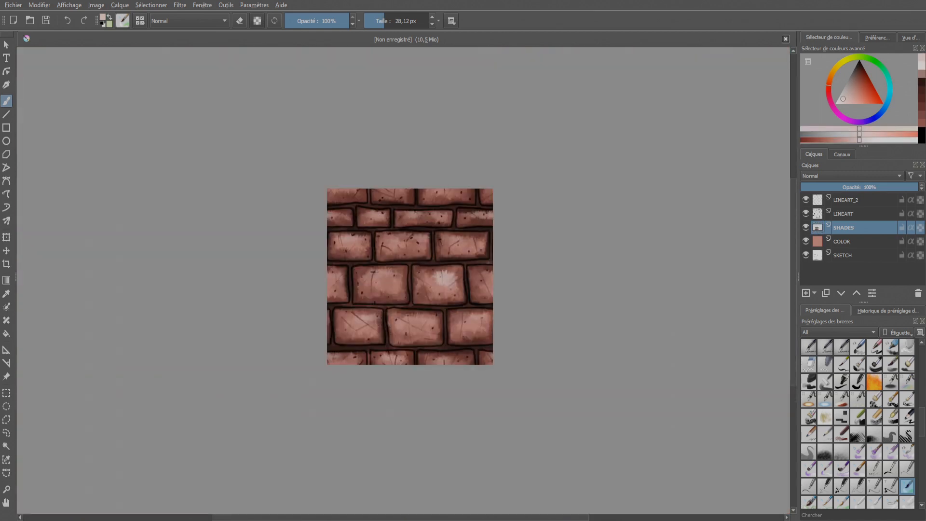
key("ctrl+s")
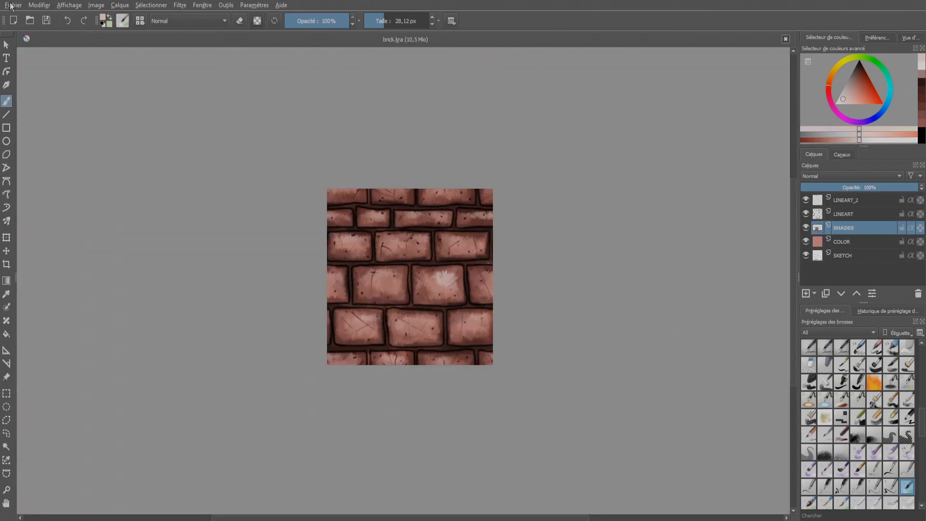
Export the texture as a PNG image named BRICK_COL, keeping the default PNG options
left_click(10, 6)
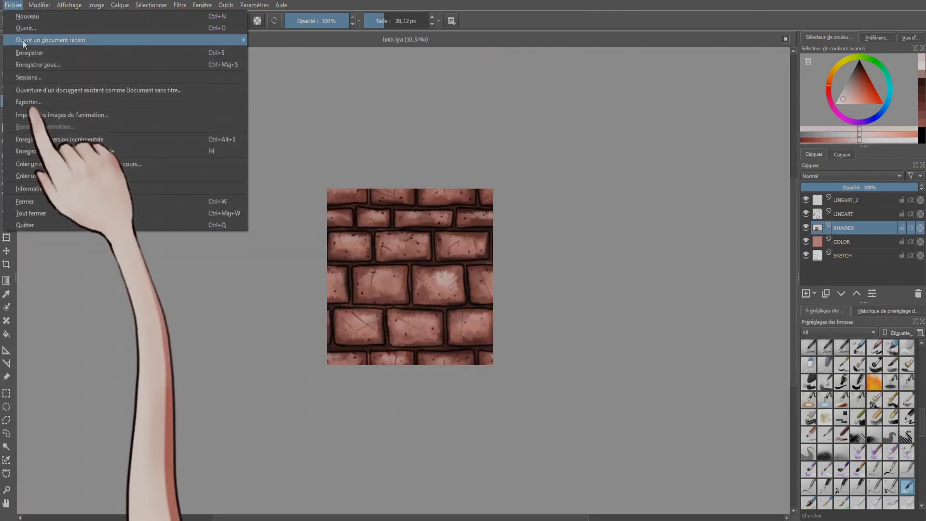
left_click(57, 104)
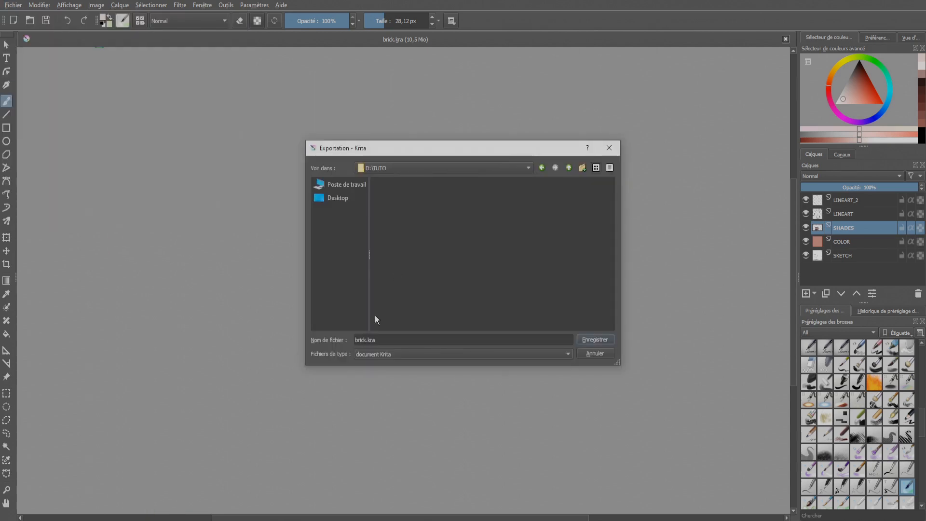
left_click(388, 355)
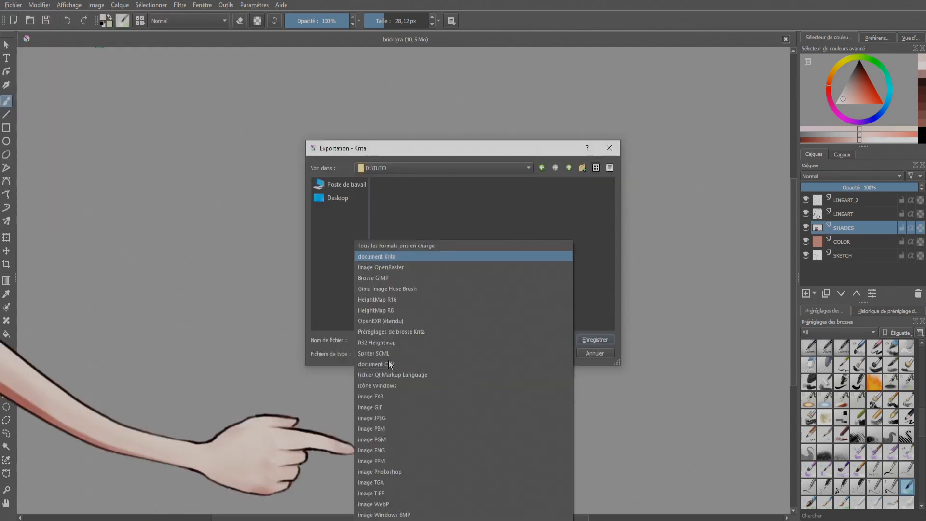
left_click(381, 450)
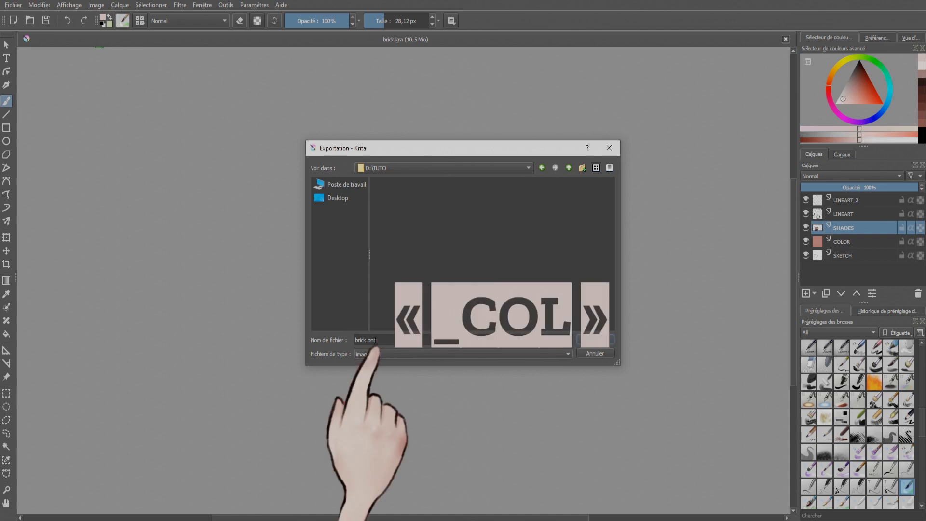
left_click_drag(368, 342, 331, 348)
type("BRICK_COL")
left_click(606, 339)
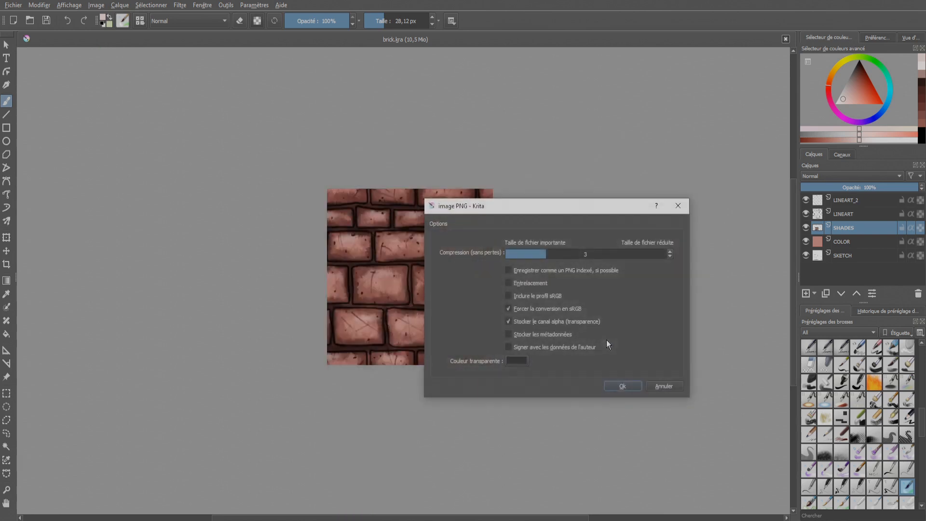
left_click(623, 386)
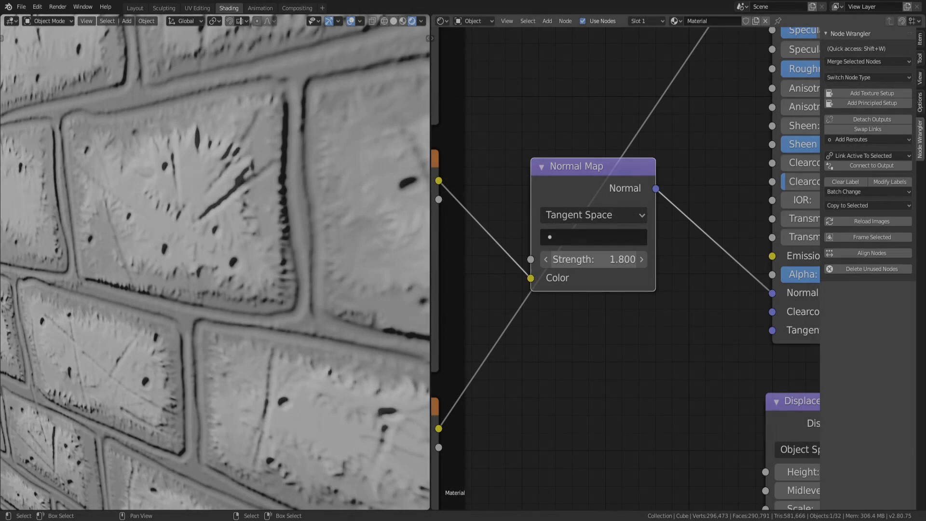
Switch to Blender and adjust the Normal Map node's strength on the brick material
left_click_drag(593, 260, 583, 259)
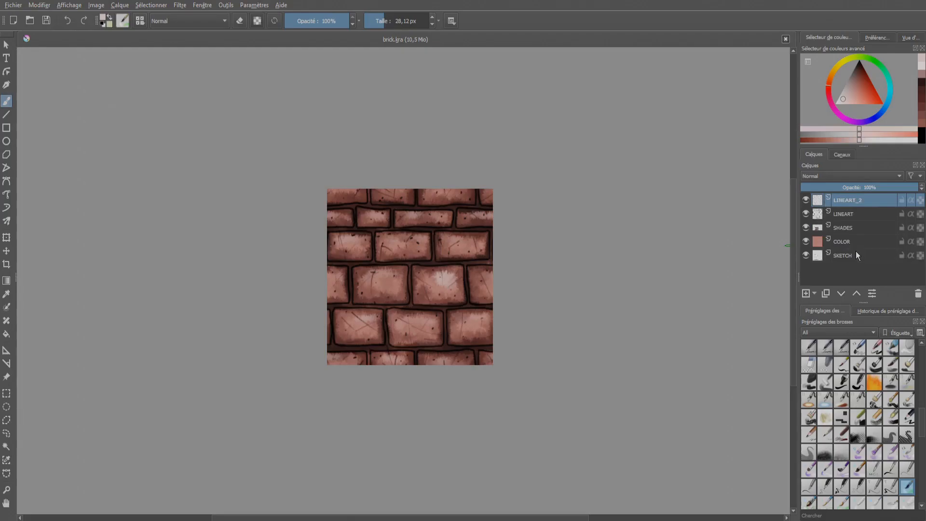
Switch back to Krita and merge all layers from LINEART_2 down to SKETCH into one
left_click(855, 251, "shift")
right_click(842, 229)
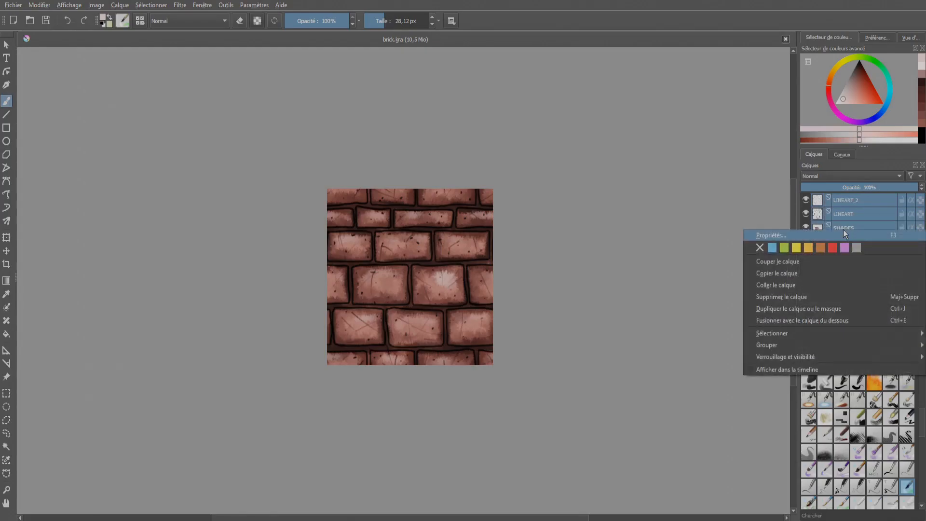
left_click(793, 321)
Apply the Height to Normal Map filter with Sobel, the blue channel and horizontal and vertical radii of 2.28
left_click(184, 6)
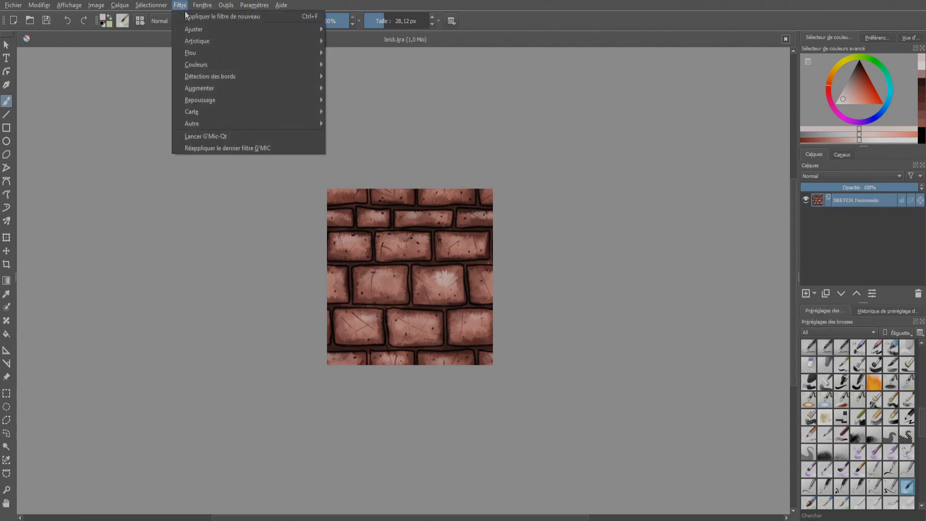
mouse_move(214, 78)
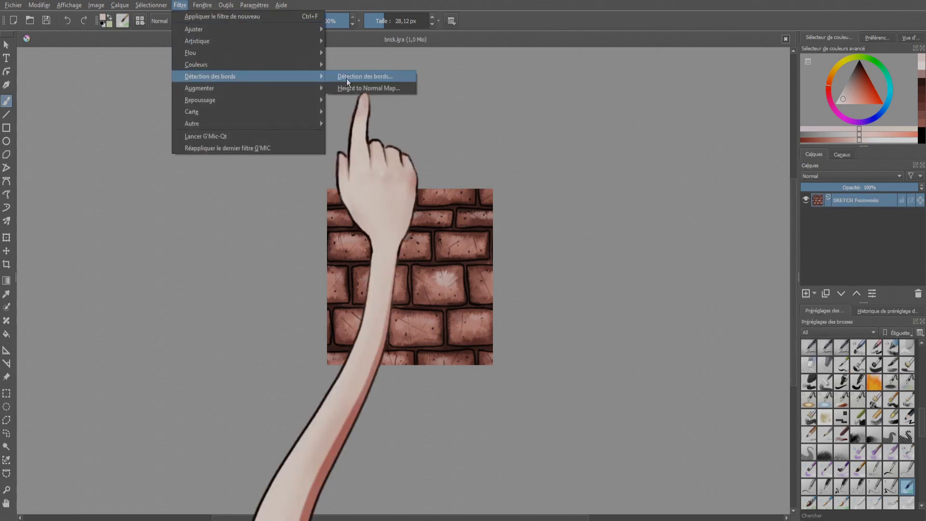
left_click(382, 89)
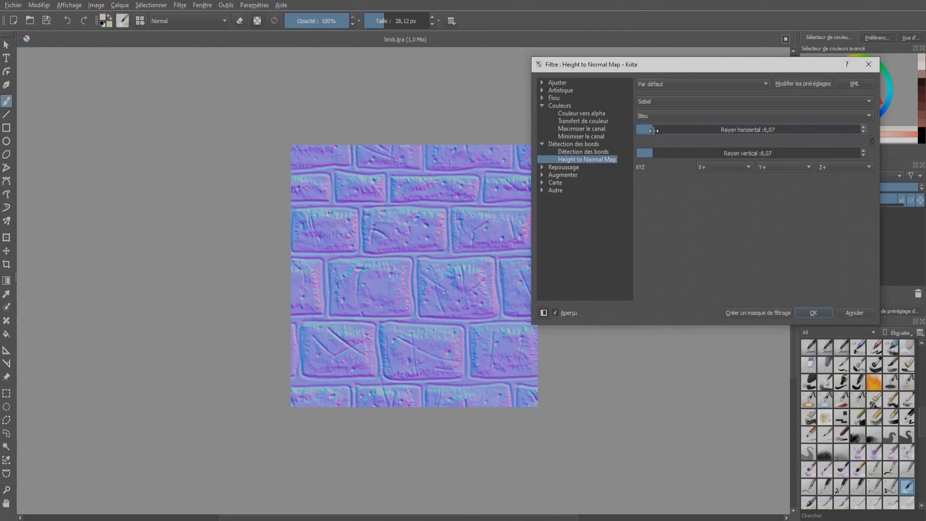
left_click_drag(653, 131, 640, 128)
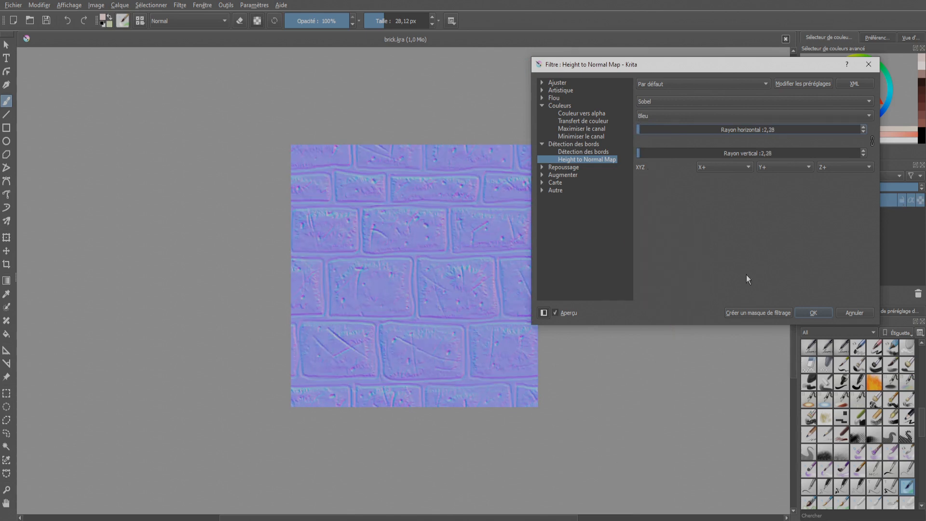
left_click(812, 313)
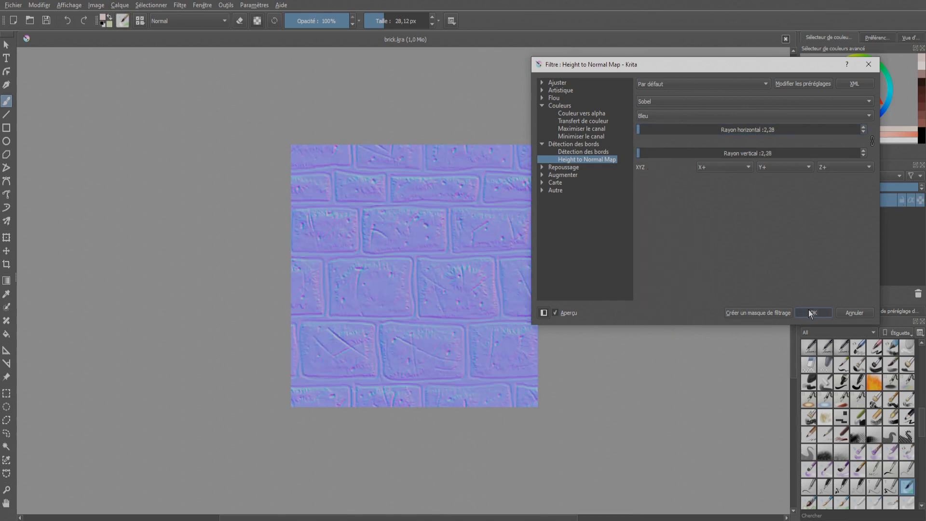
Export the normal map as a PNG image named BRICK_NRM, keeping the default PNG options
left_click(13, 6)
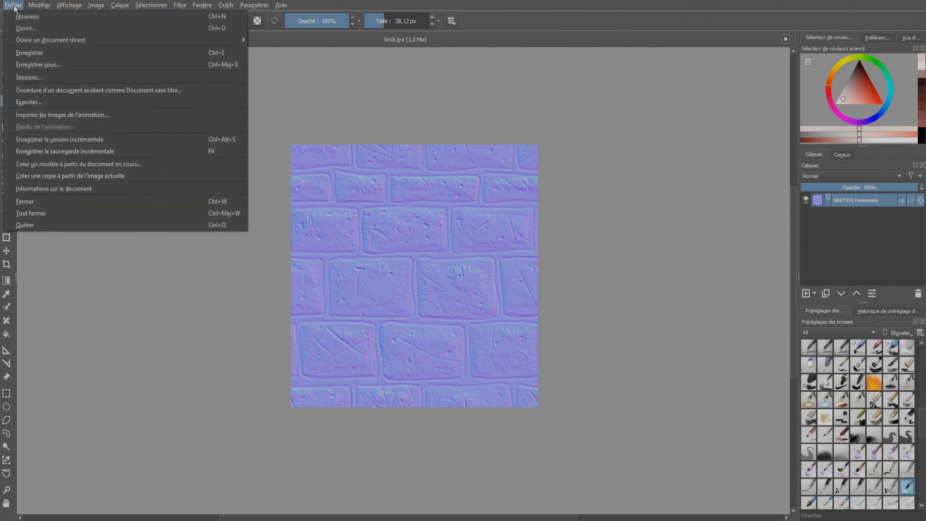
left_click(57, 103)
type("BRICK_")
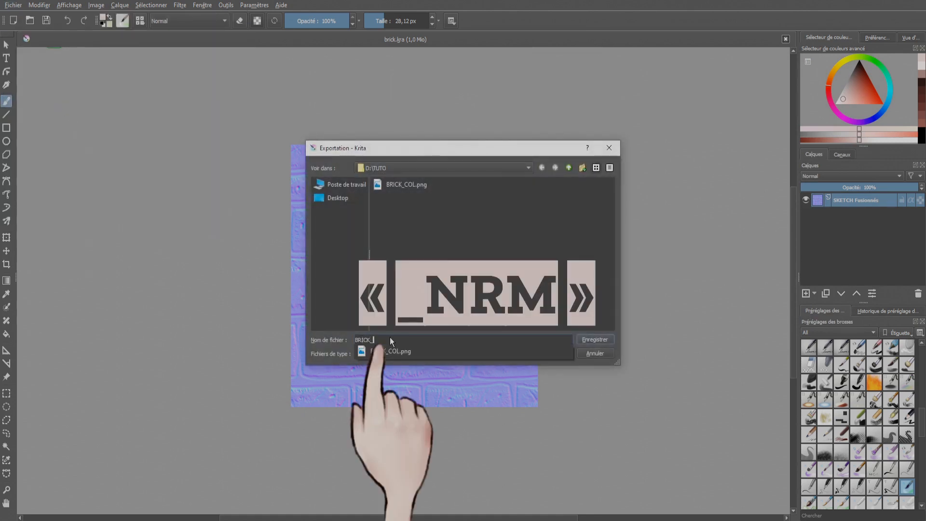
type("NRM")
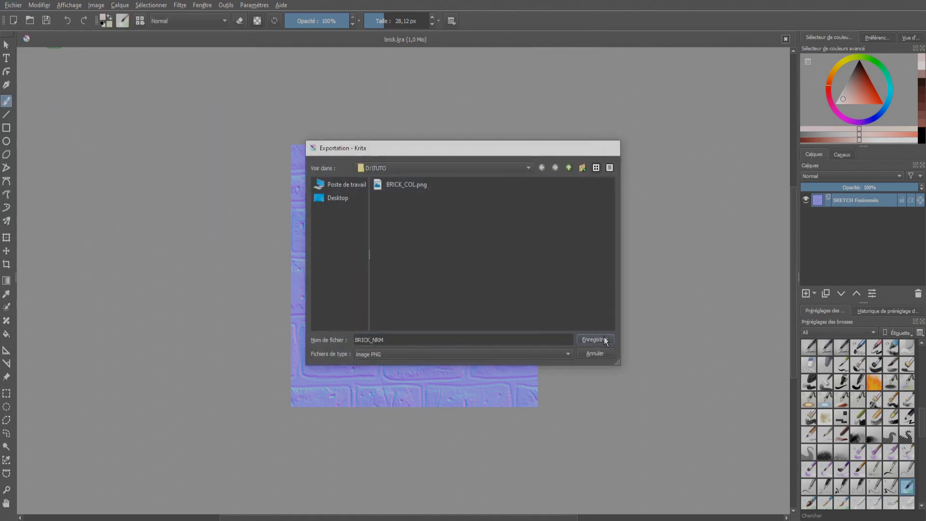
left_click(604, 338)
left_click(621, 385)
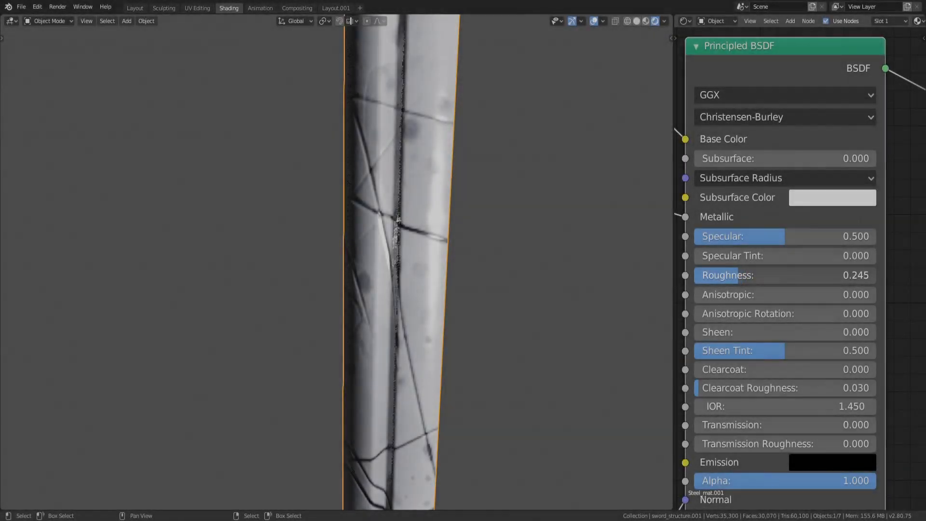
Switch to Blender, lower the sword material's Principled BSDF roughness, and raise it to 1.000 to compare the blade's reflections
left_click_drag(738, 275, 694, 275)
left_click_drag(502, 313, 521, 332)
left_click_drag(731, 276, 911, 276)
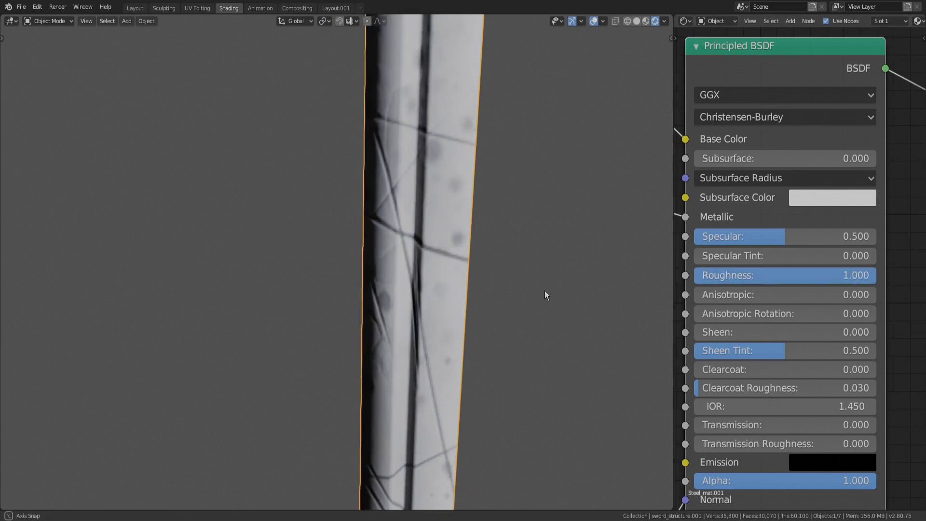
left_click_drag(545, 294, 568, 294)
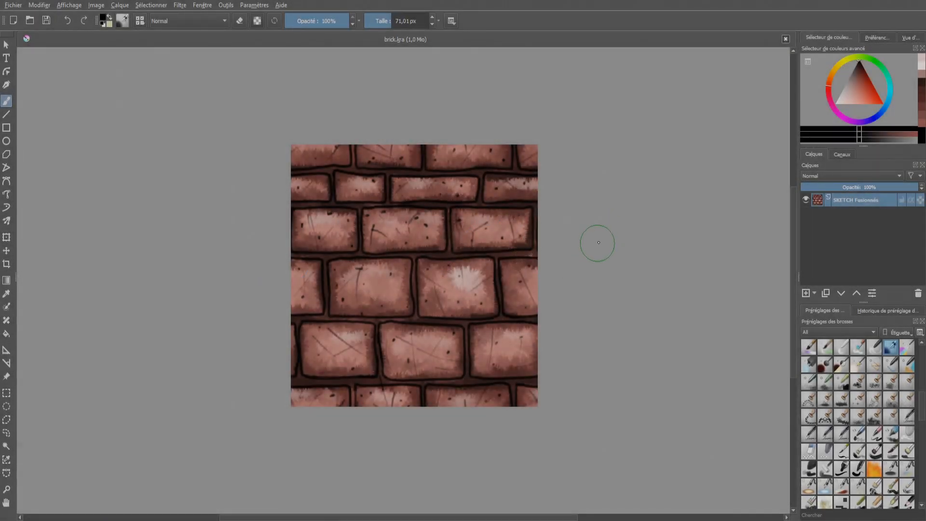
Switch back to Krita, paint soft black shadows over the bricks on a new layer in wrap-around mode, and hide the merged layer
left_click(806, 293)
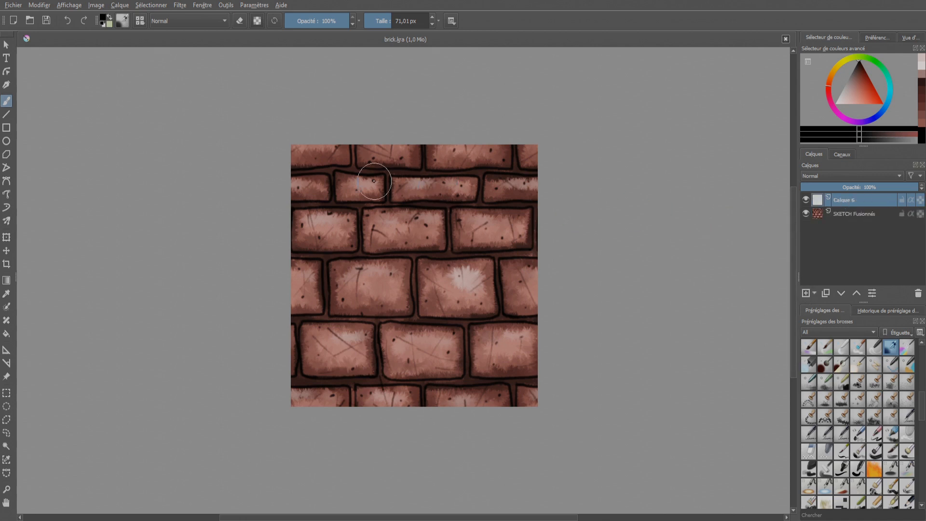
left_click_drag(285, 170, 558, 170)
key("w")
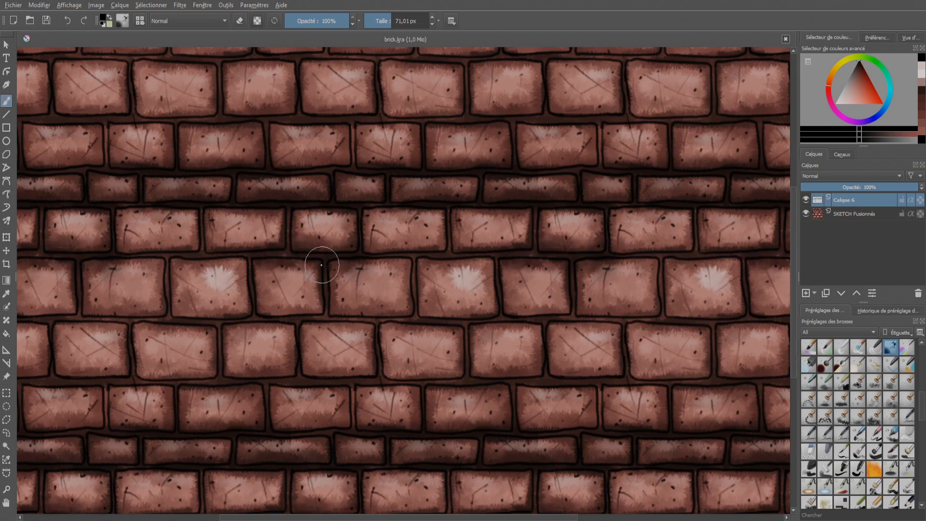
left_click(805, 213)
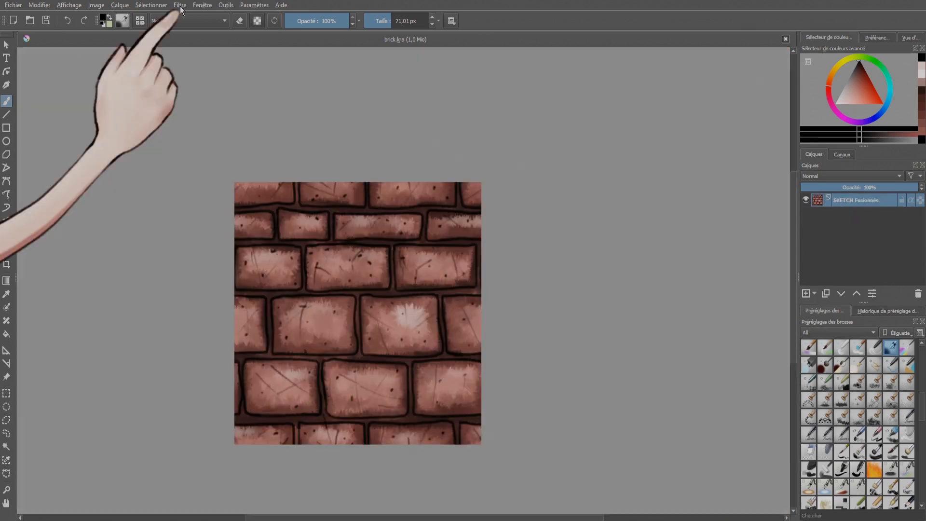
Desaturate the merged brick layer with the Desaturate filter using the Luminosité method
left_click(180, 5)
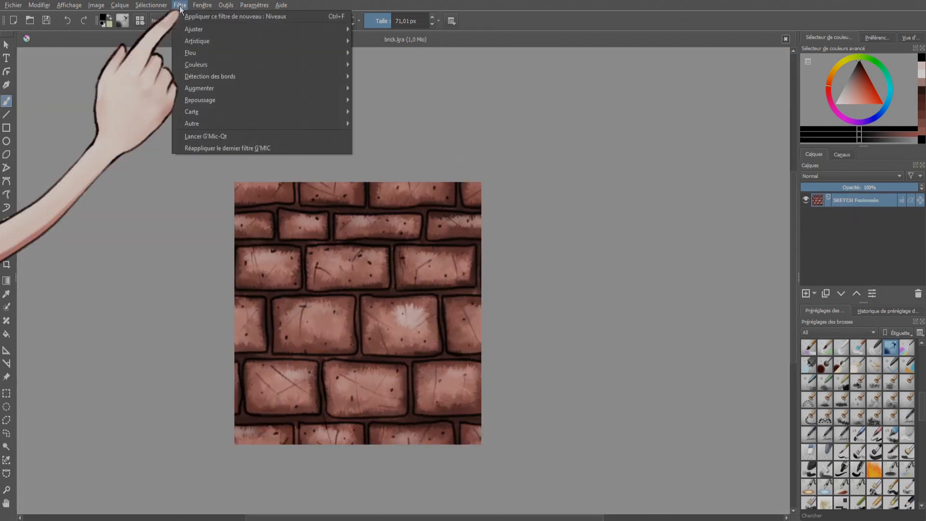
mouse_move(190, 28)
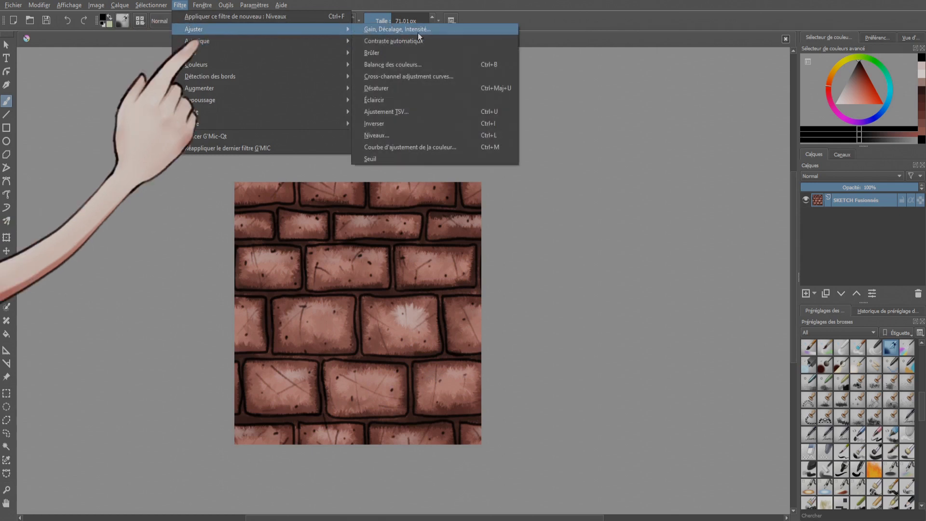
left_click(415, 88)
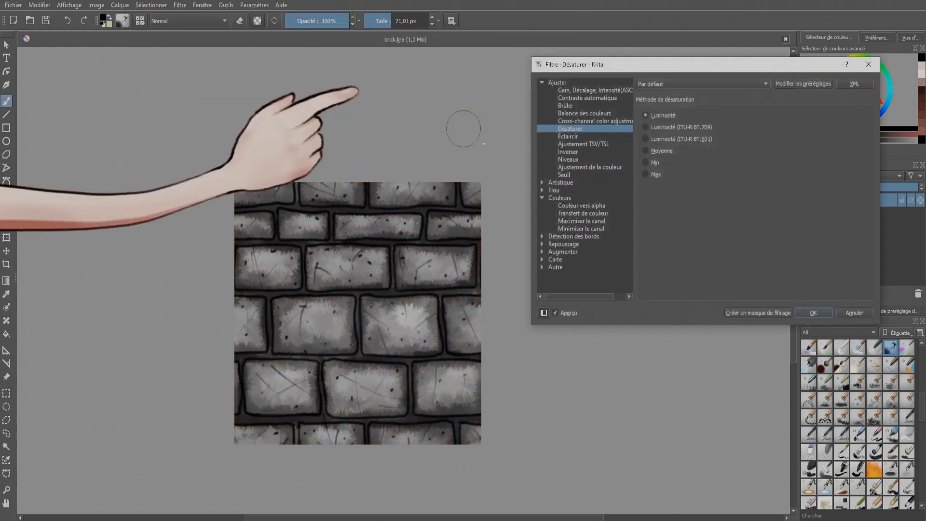
left_click(814, 312)
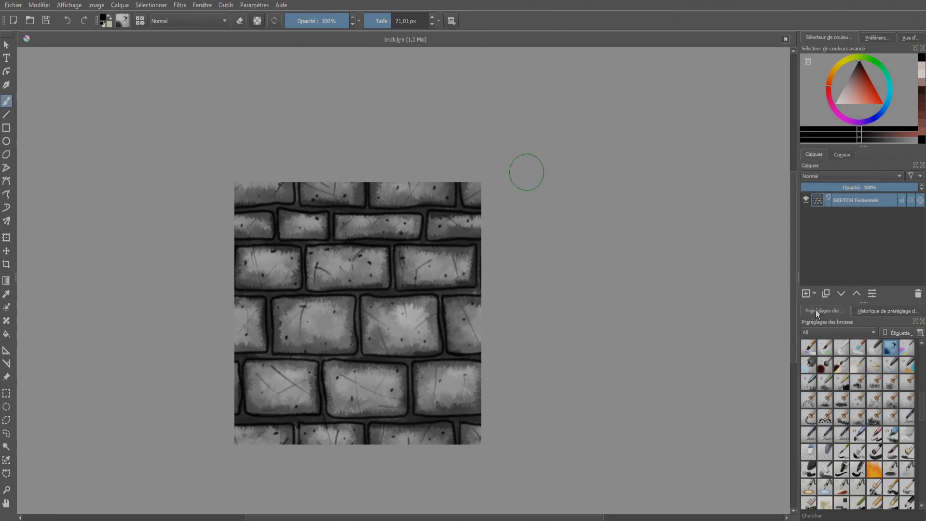
Apply the Levels filter to the greyscale bricks with input levels 32, 0.411 and 102 and output levels 100 and 254
left_click(180, 5)
mouse_move(190, 30)
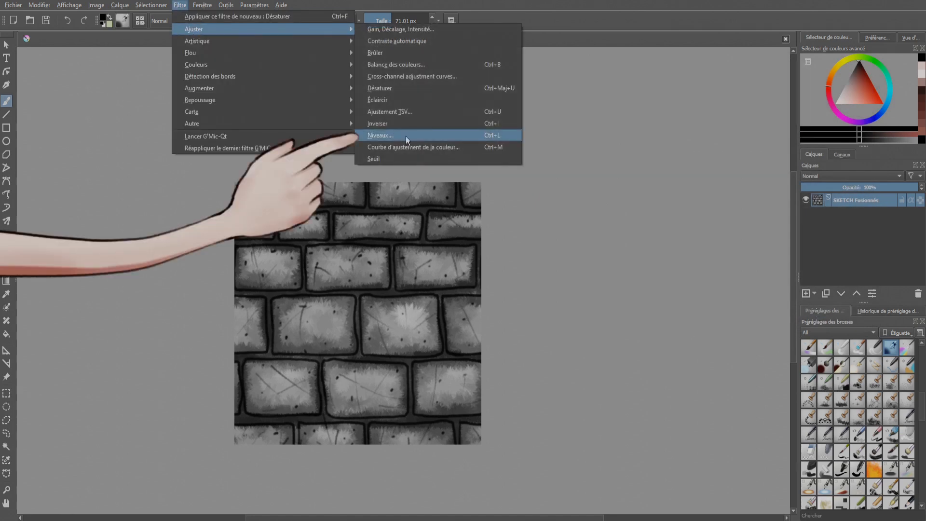
left_click(406, 137)
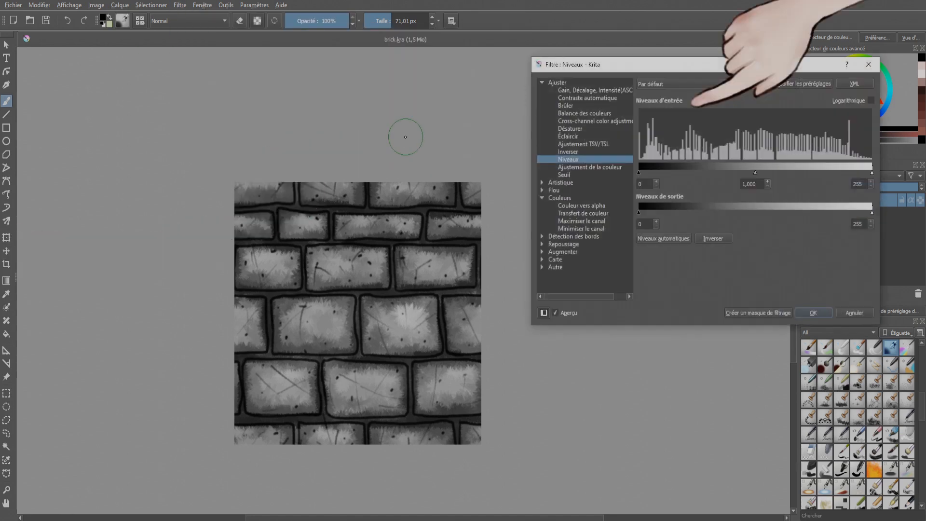
left_click_drag(713, 67, 673, 65)
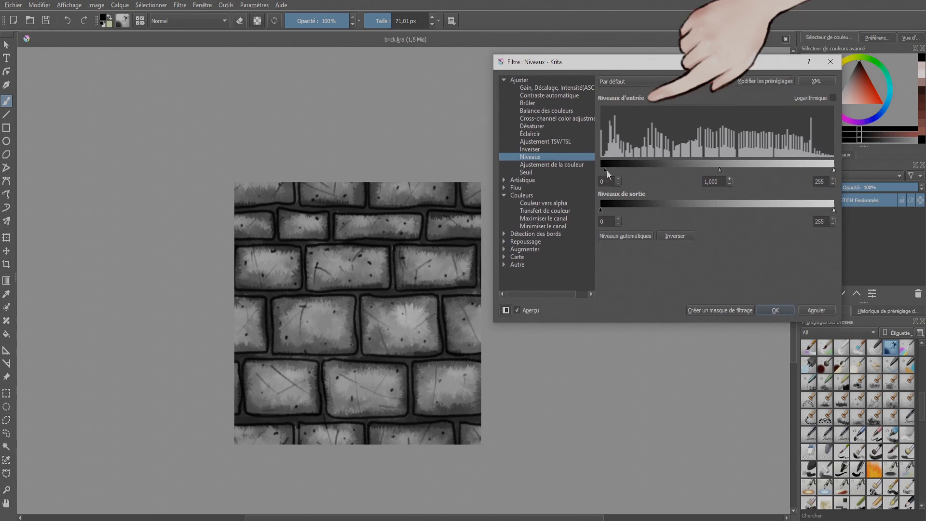
left_click_drag(606, 170, 632, 172)
left_click_drag(736, 172, 645, 170)
left_click_drag(650, 170, 655, 170)
left_click_drag(603, 210, 684, 210)
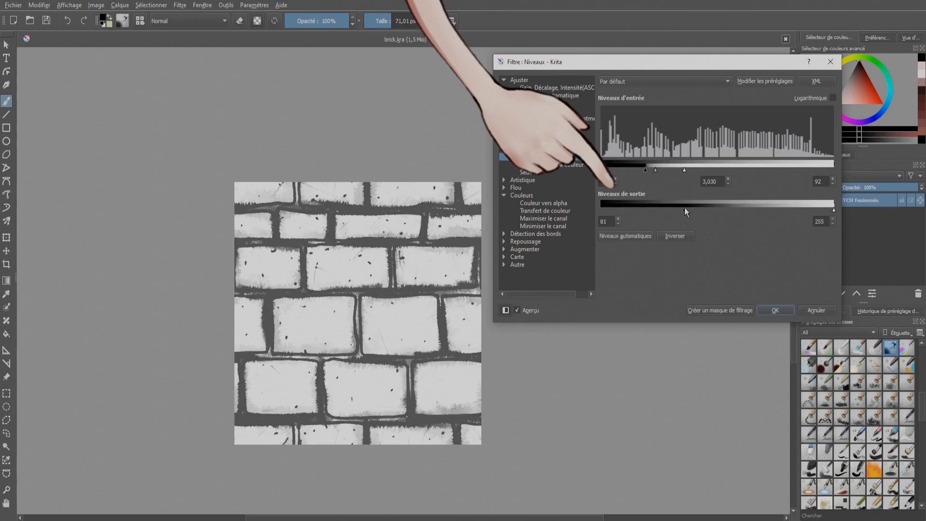
left_click_drag(684, 170, 694, 170)
left_click_drag(658, 170, 679, 169)
left_click_drag(684, 209, 692, 210)
left_click_drag(833, 210, 833, 210)
left_click_drag(645, 169, 632, 169)
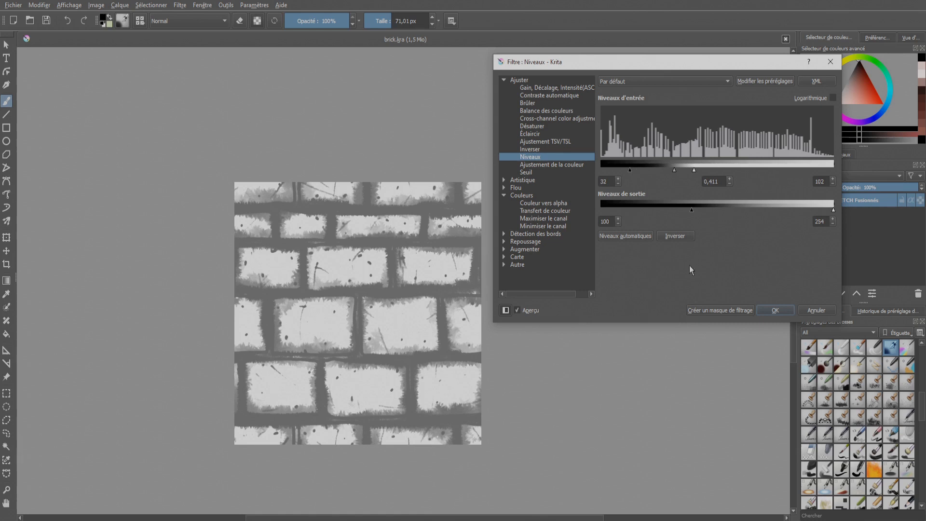
left_click(777, 310)
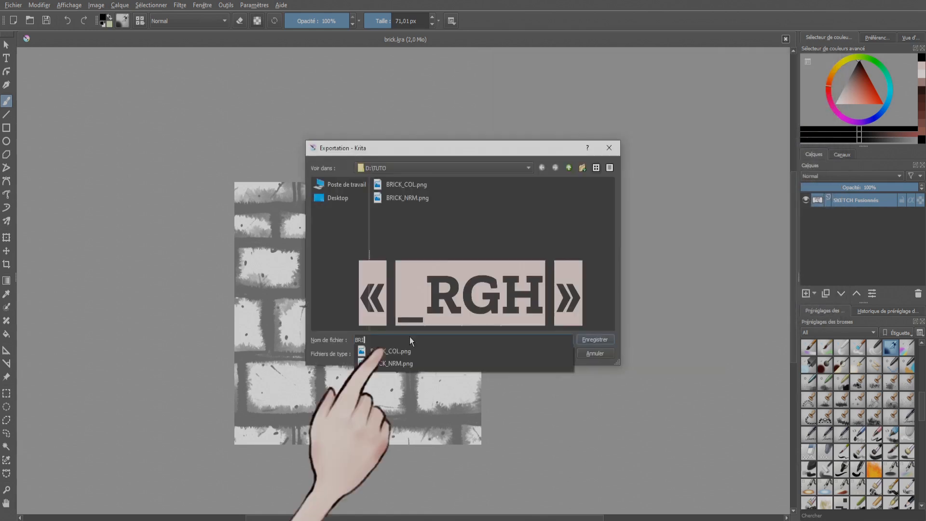
Export the roughness map as a PNG image named BRICK_RGH
type("K_RGH")
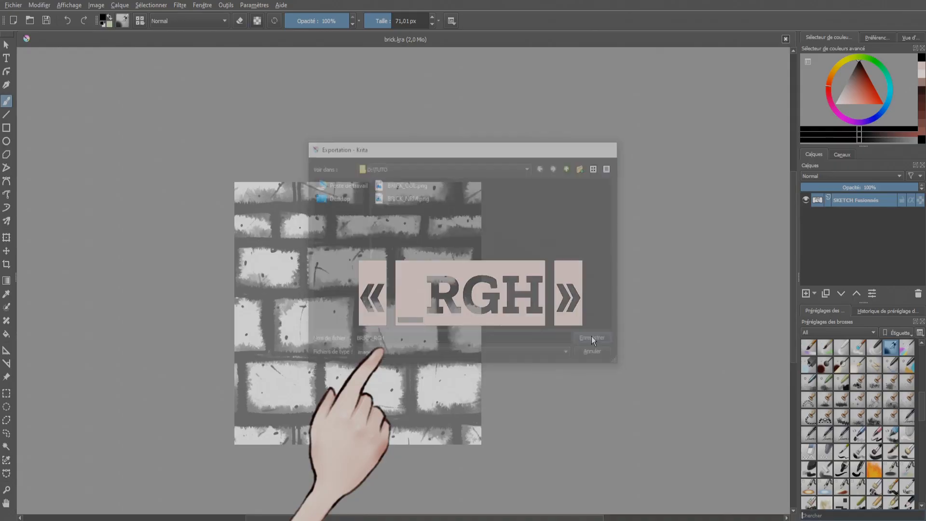
left_click(591, 337)
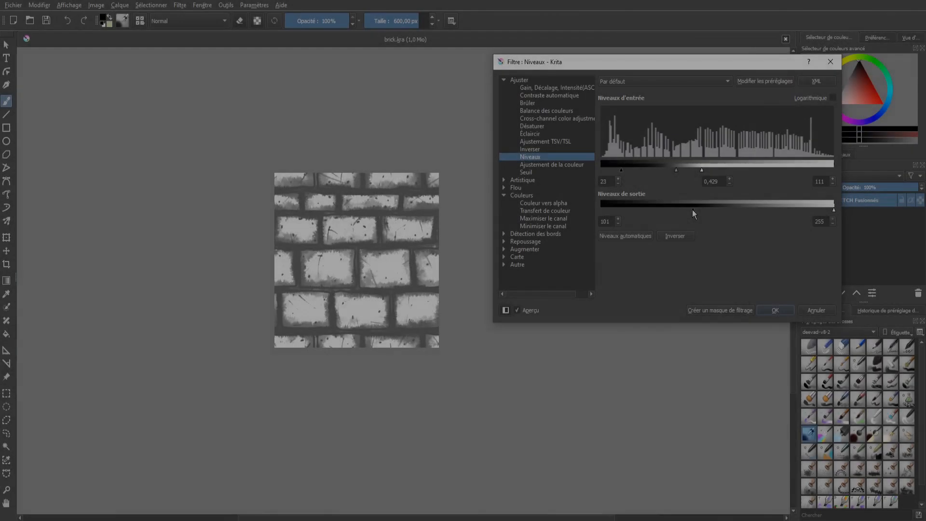
Adjust the Levels for the displacement map by raising the input black and white points and lowering the output black level
left_click_drag(702, 170, 718, 170)
left_click_drag(621, 170, 626, 170)
left_click_drag(693, 209, 676, 210)
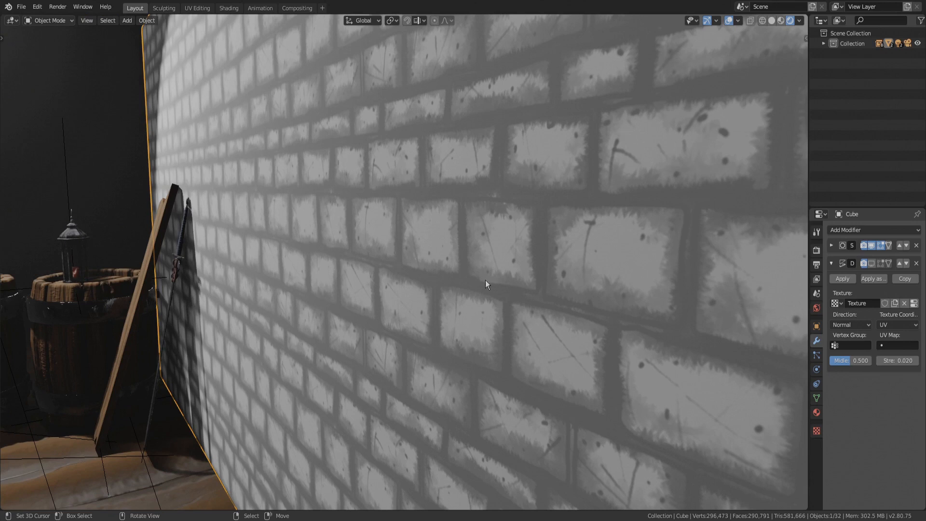
Switch to Blender and toggle the brick wall's Displace modifier in the viewport to compare the surface with and without relief
left_click(871, 264)
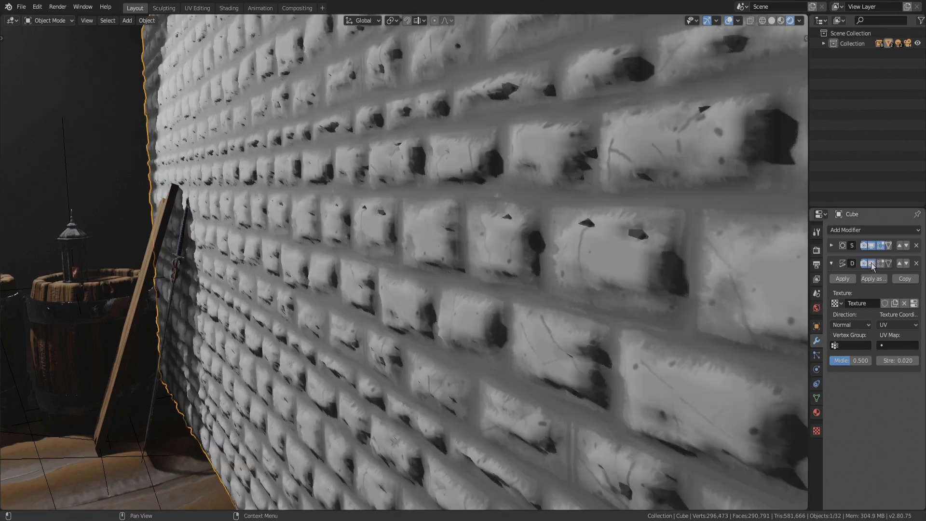
left_click(871, 262)
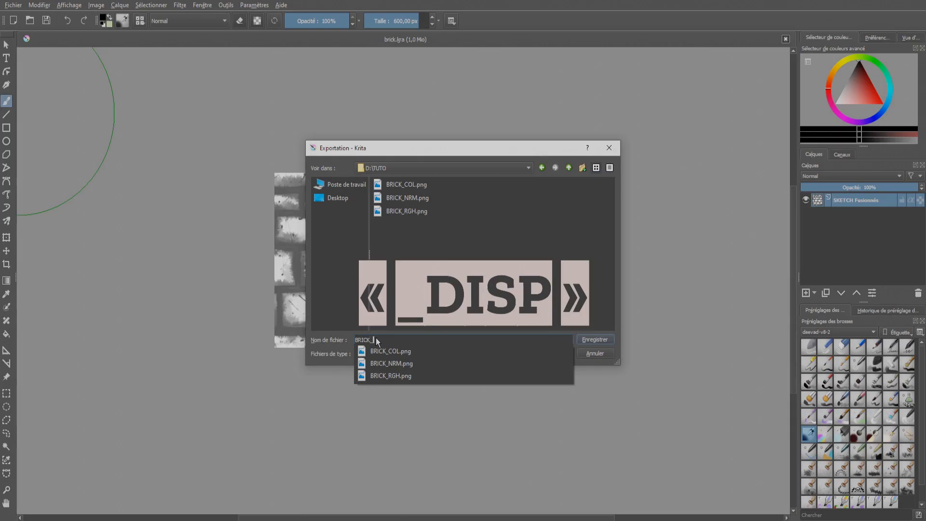
Export the displacement map from Krita as a PNG image named BRICK_DISP
type("DISP")
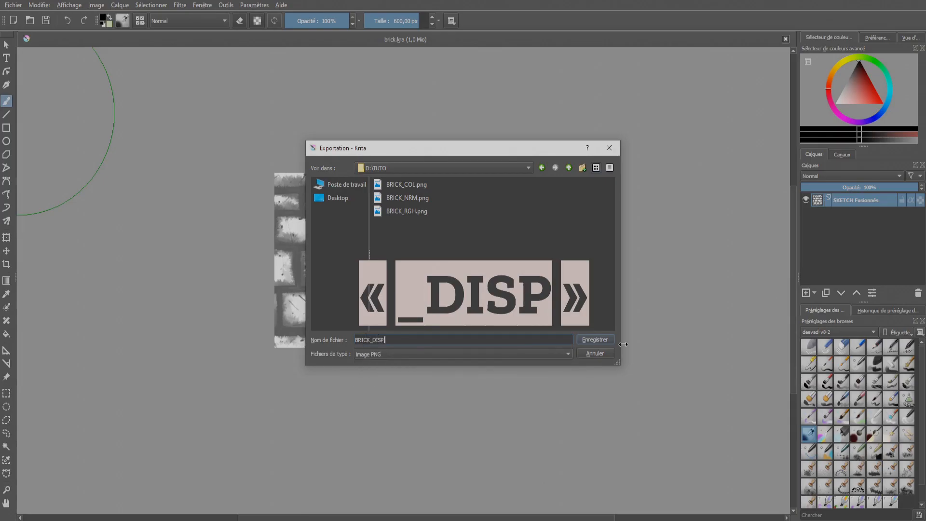
left_click(592, 339)
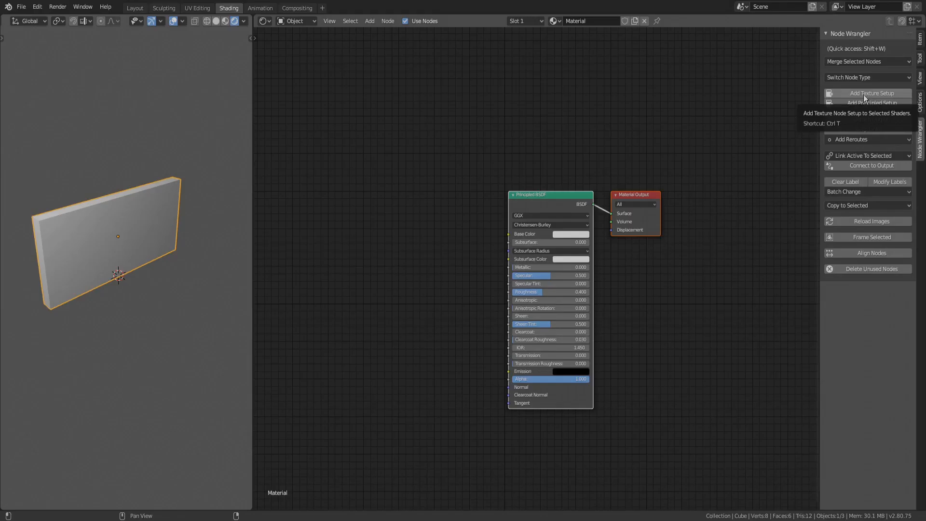
Switch to Blender and load the brick maps into the wall's Principled BSDF with Node Wrangler's principled texture setup
left_click(866, 100)
left_click_drag(145, 99, 138, 73)
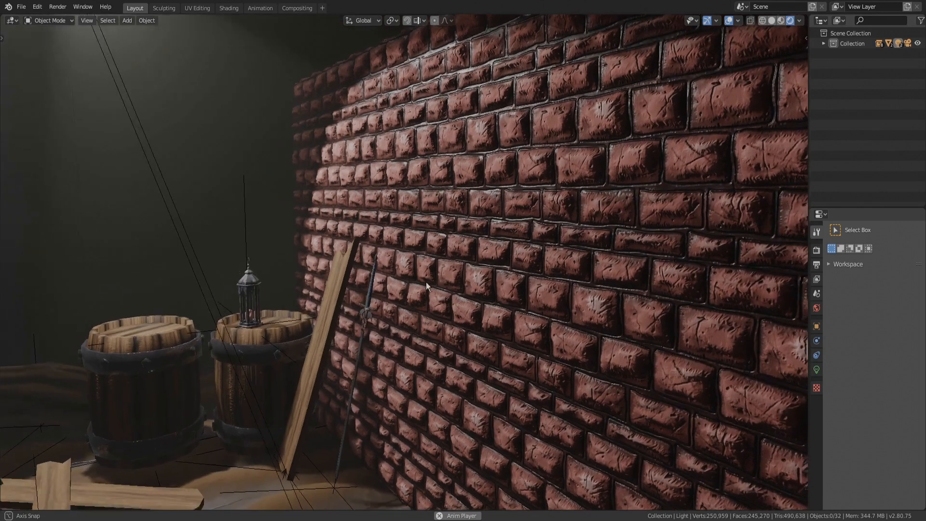
Insert a ColorRamp between the roughness texture and the Principled BSDF's Roughness input, and shift its black stop toward the white one
type("olo")
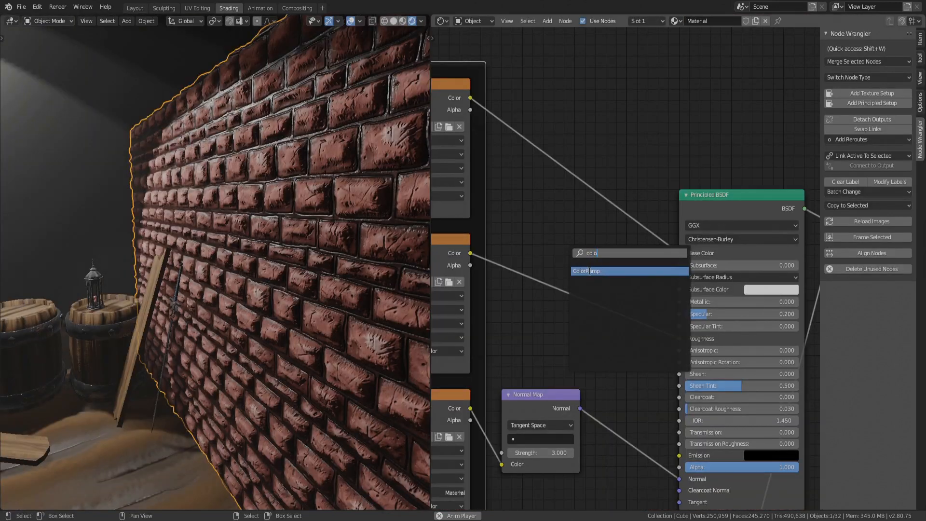
left_click(590, 271)
left_click(515, 232)
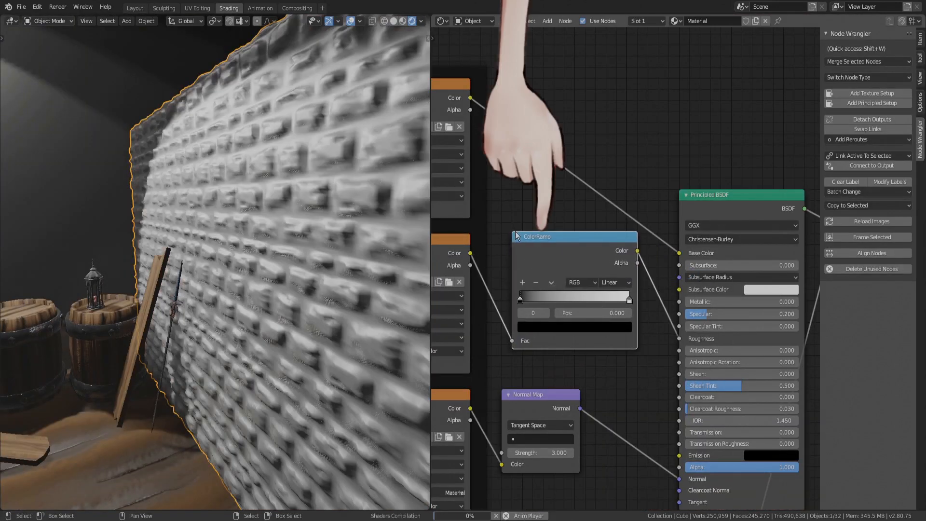
left_click_drag(519, 296, 551, 299)
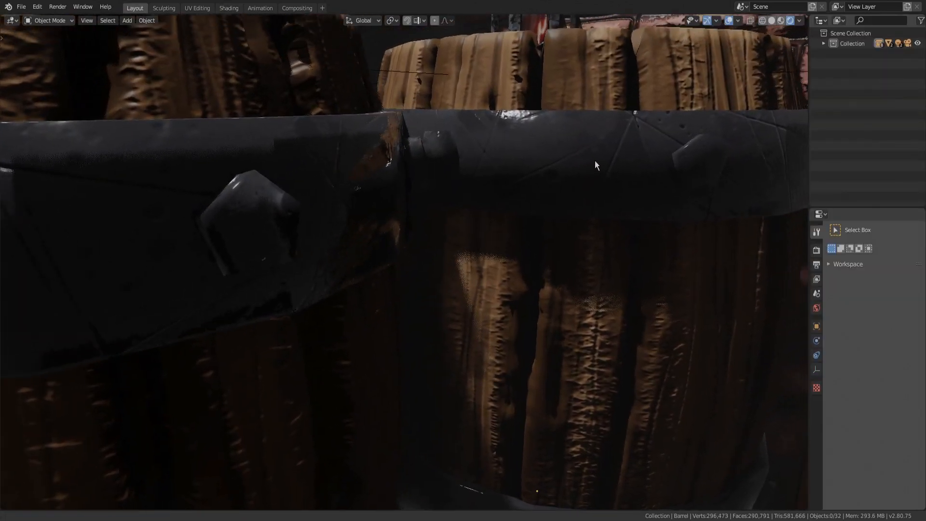
left_click_drag(594, 160, 493, 205)
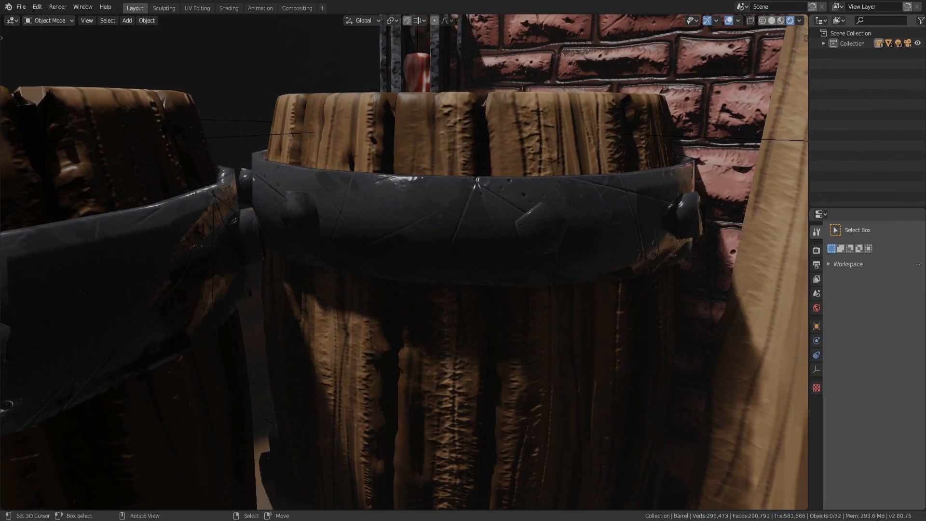